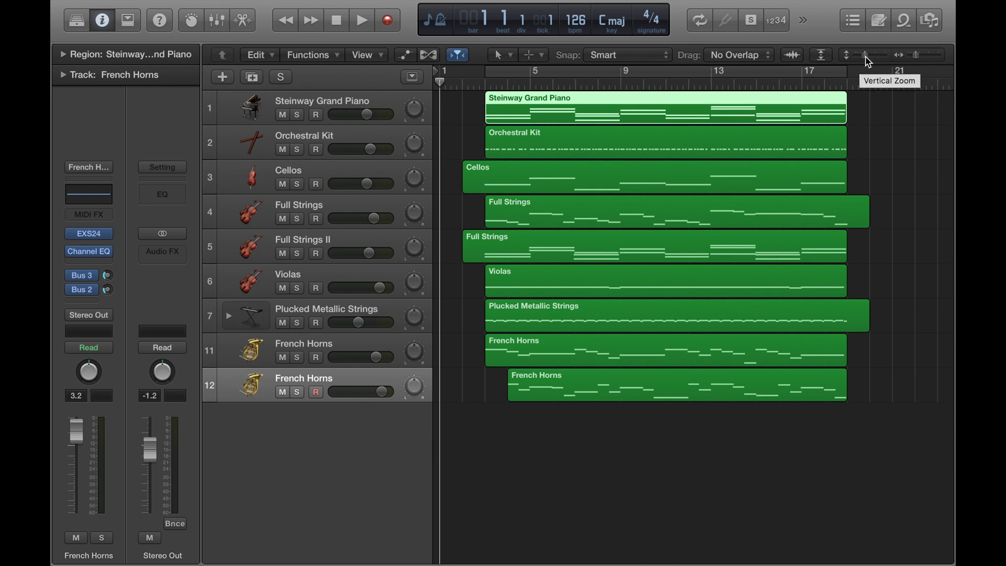
Step: Increase the height of all tracks and slightly zoom out the timeline, keeping bar 1 in view
mouse_move(867, 57)
mouse_down()
mouse_move(876, 63)
mouse_move(860, 63)
mouse_move(870, 63)
mouse_up()
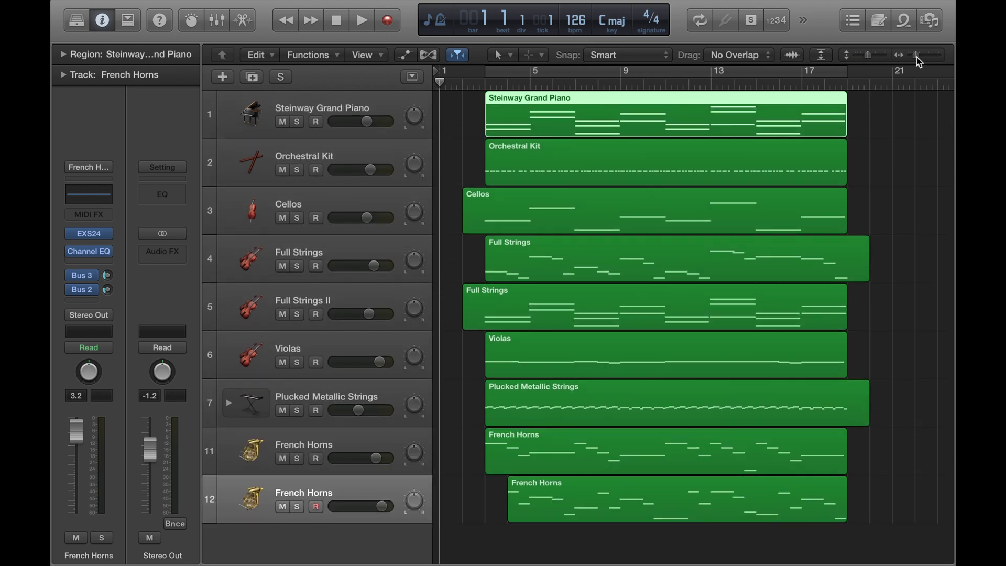
mouse_move(916, 56)
mouse_down()
mouse_move(907, 56)
mouse_move(930, 62)
mouse_move(916, 63)
mouse_up()
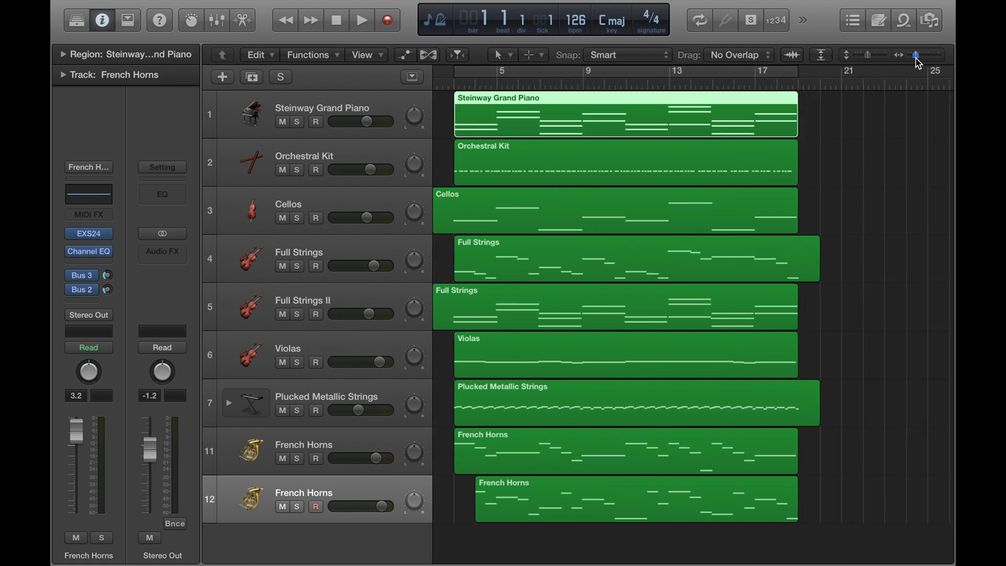
scroll(909, 159, left, 3)
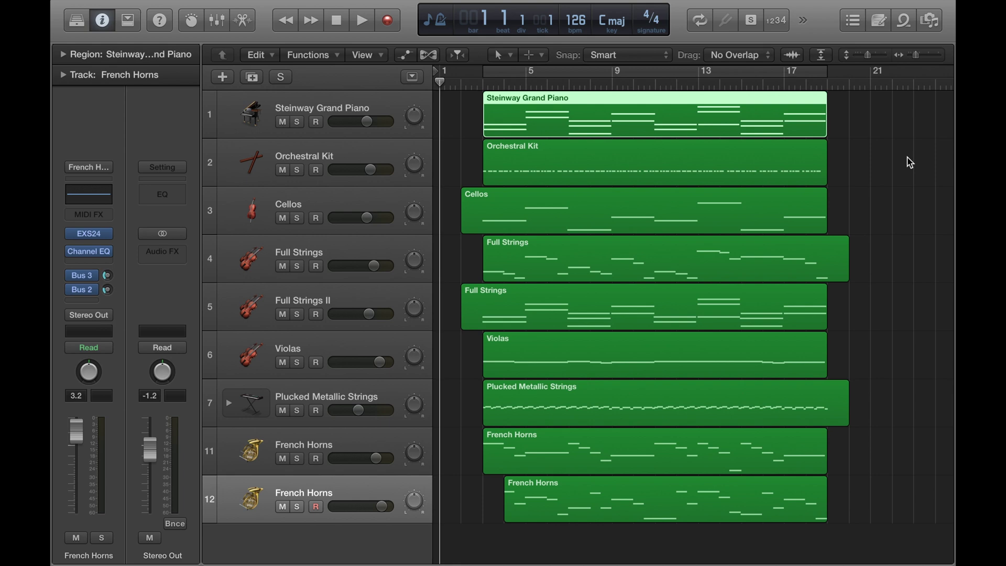
Step: Compare vertical zoom levels by alternately shrinking and enlarging the height of all tracks
key(super+Up)
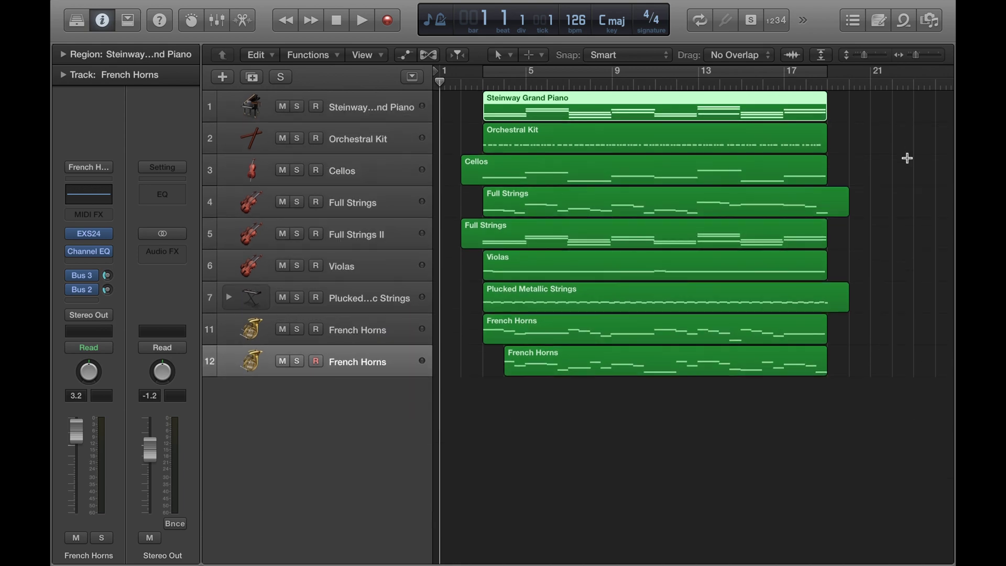
key(super+Down)
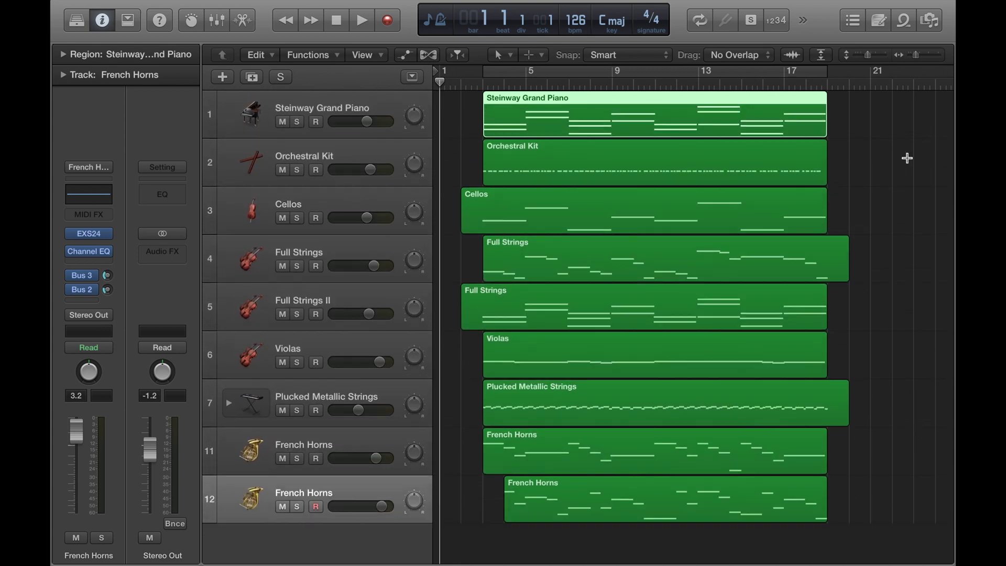
key(super+Up)
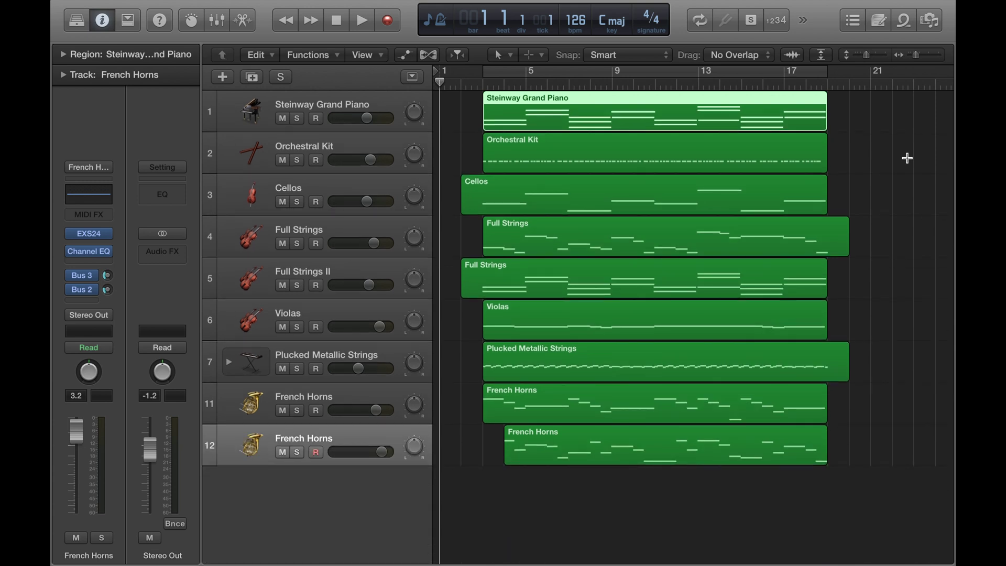
key(super+Up)
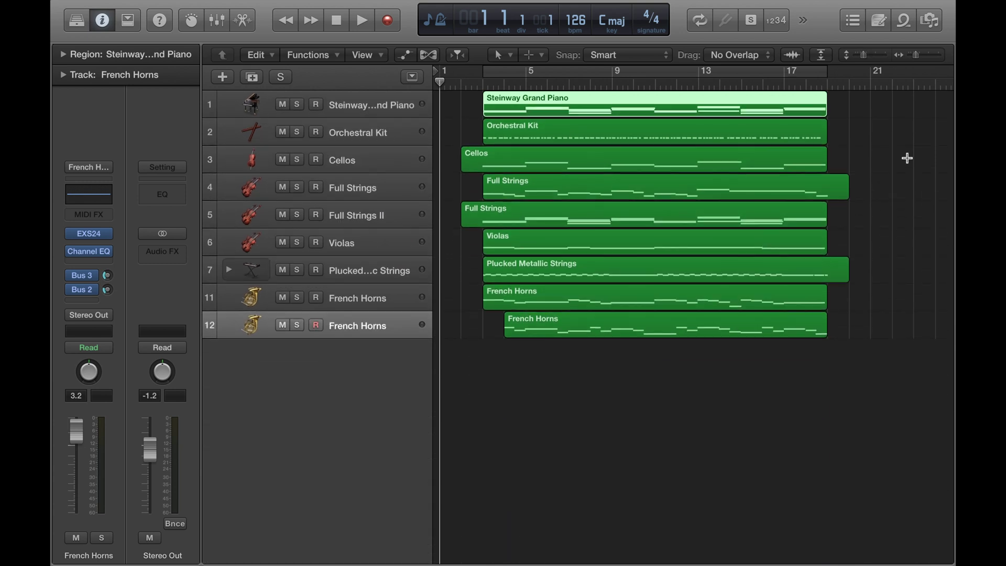
key(super+Down)
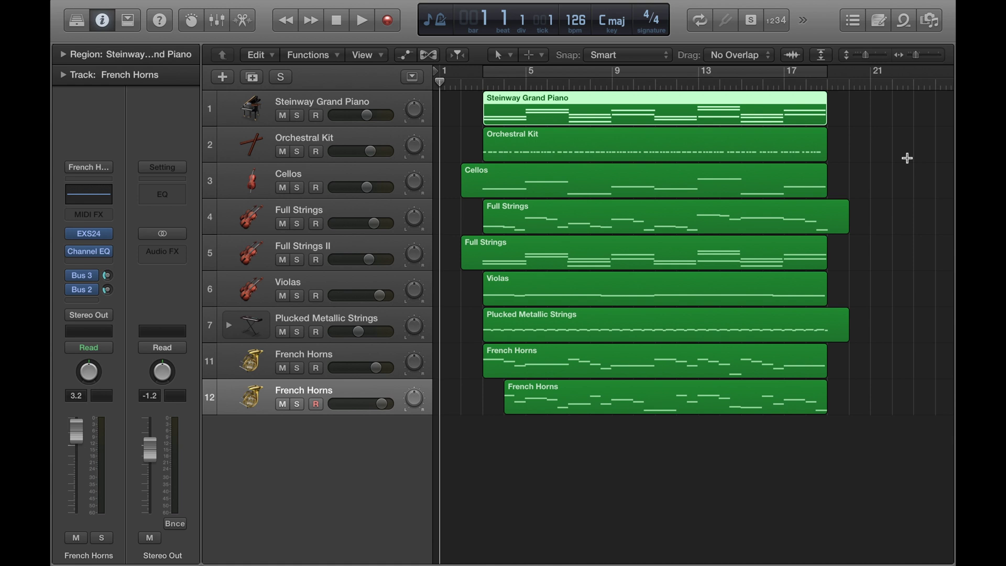
Step: Compare horizontal zoom levels by compressing the timeline, stretching it and compressing it again
key(super+Left)
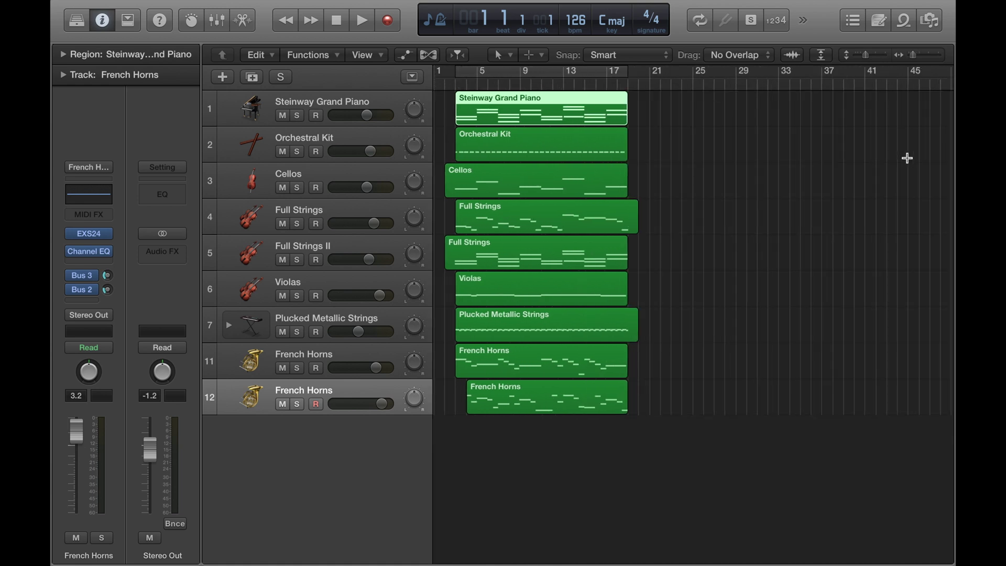
key(super+Right)
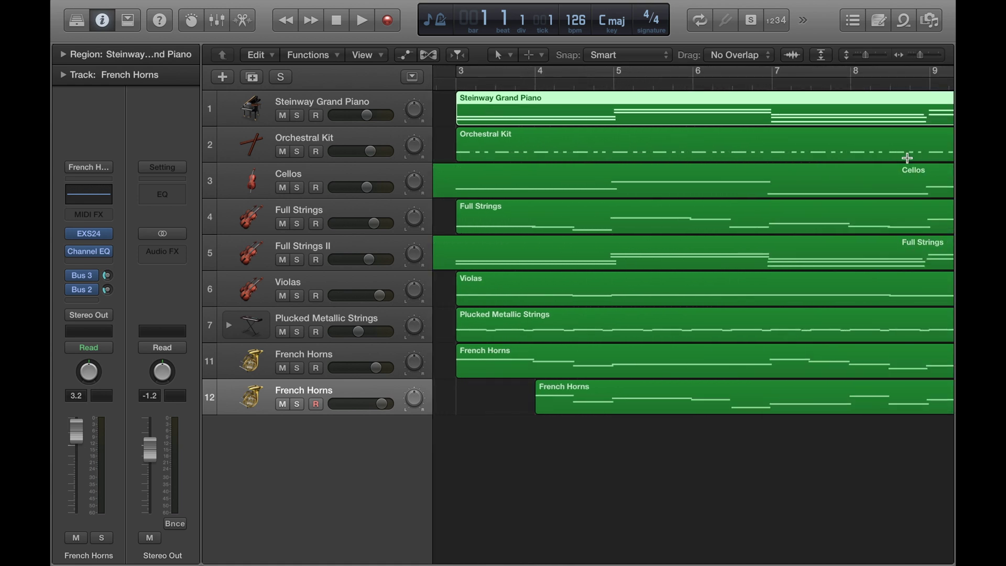
key(super+Left)
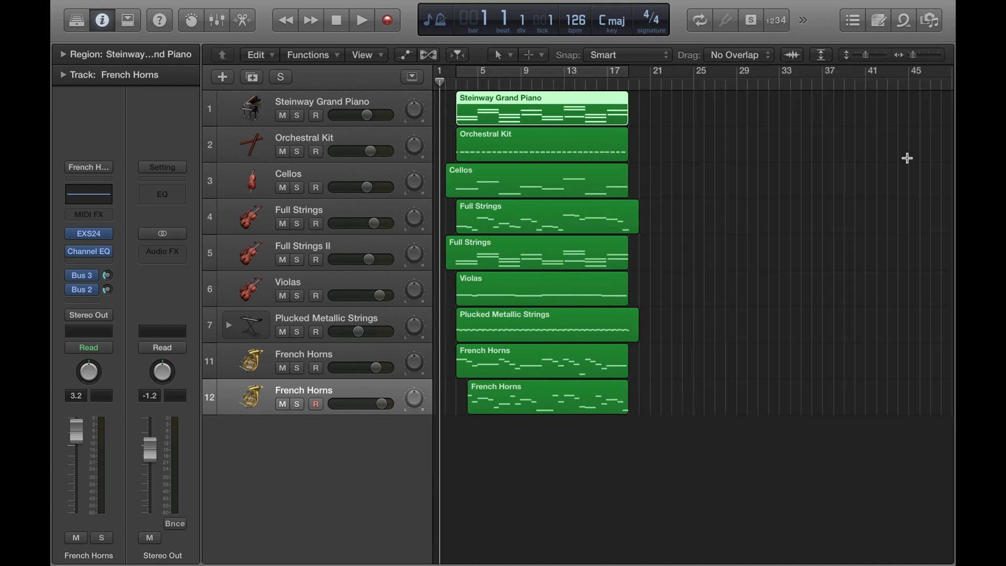
Step: Zoom in both ways so the tracks grow taller and the bars wider, with the regions starting at bar 3 in view
key(super+Down)
key(super+Right)
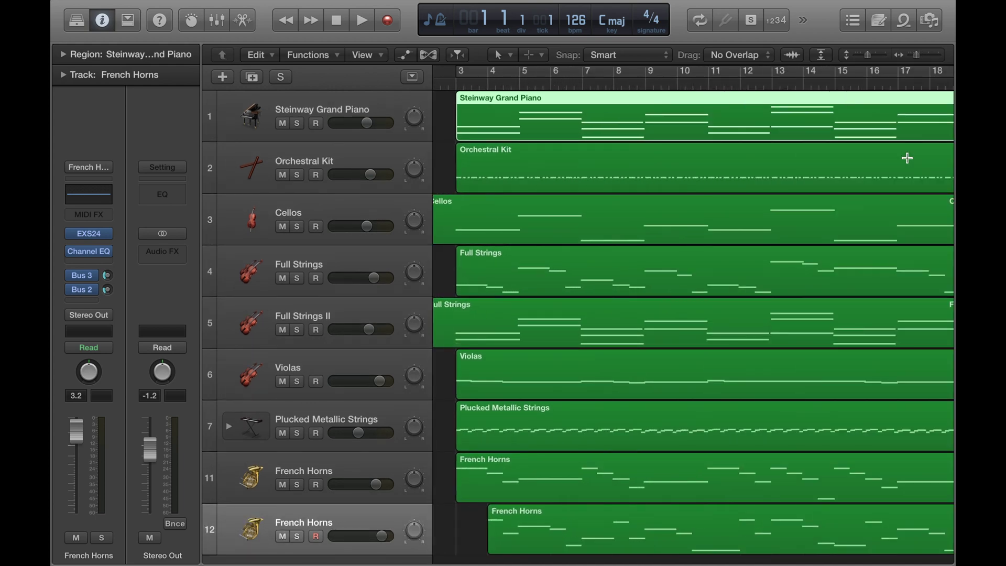
key(super+Right)
key(super+Down)
key(super+Down)
key(super+Down)
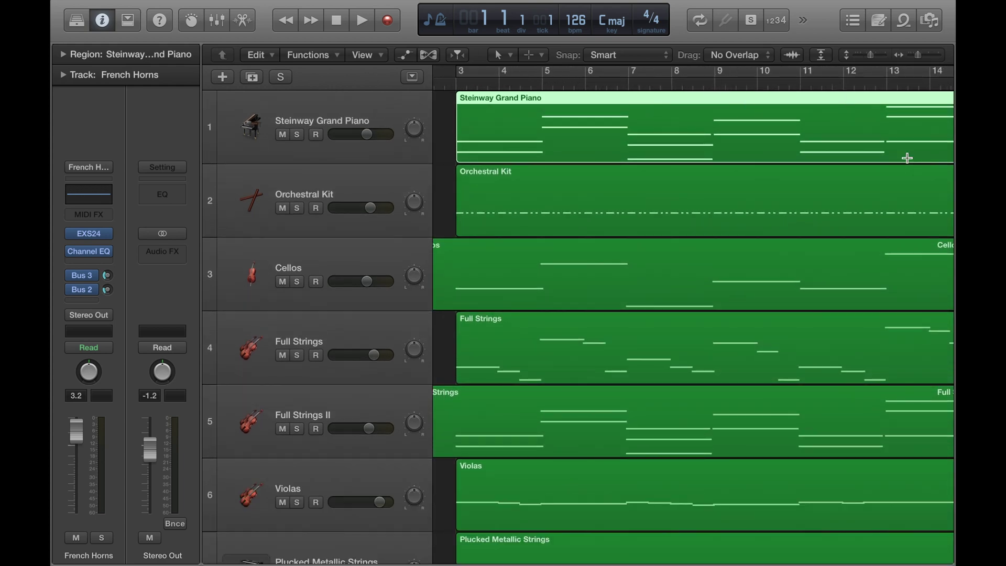
Step: Shrink the track heights again, and zoom the timeline out and back in horizontally
key(super+Up)
key(super+Up)
key(super+Up)
key(super+Left)
key(super+Left)
key(super+Right)
key(super+Right)
Step: Place the playhead at bar 9 and zoom in around it both vertically and horizontally
click(712, 83)
key(super+Down)
key(super+Down)
key(super+Down)
key(super+Right)
key(super+Right)
key(z)
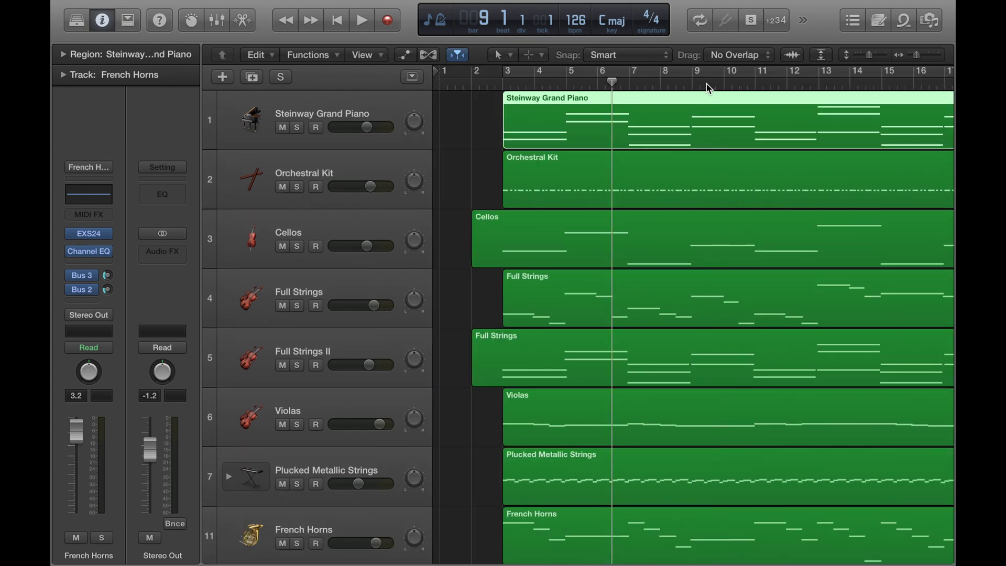
Step: Vary the vertical and horizontal zoom with the playhead placed, and return the playhead to bar 1
key(super+Up)
key(super+Up)
key(super+Down)
key(super+Down)
key(super+Right)
key(super+Left)
key(Return)
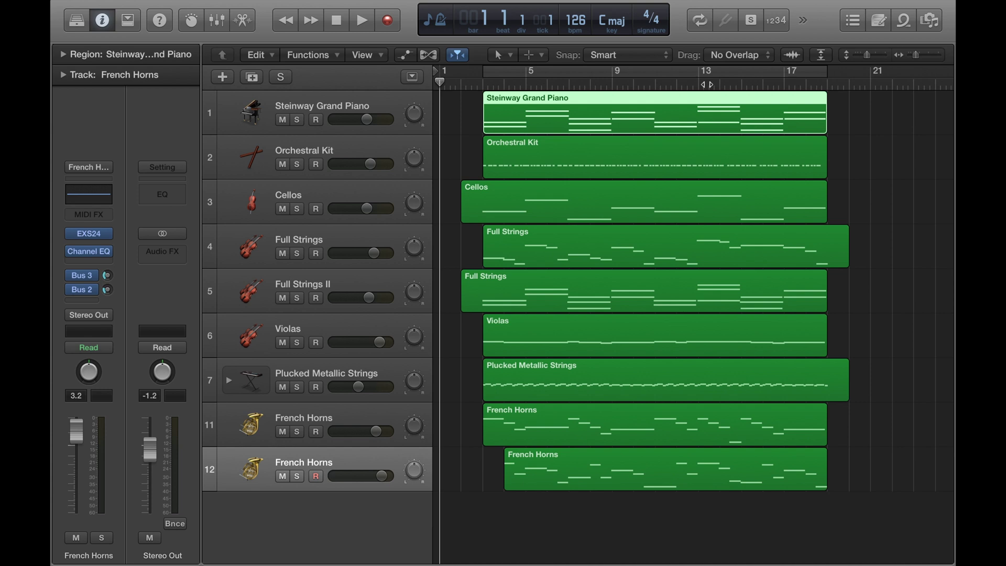
Step: Enlarge the track heights until two tracks fill the arrangement area, and reduce them until all nine visible tracks fit
key(super+Down)
key(super+Down)
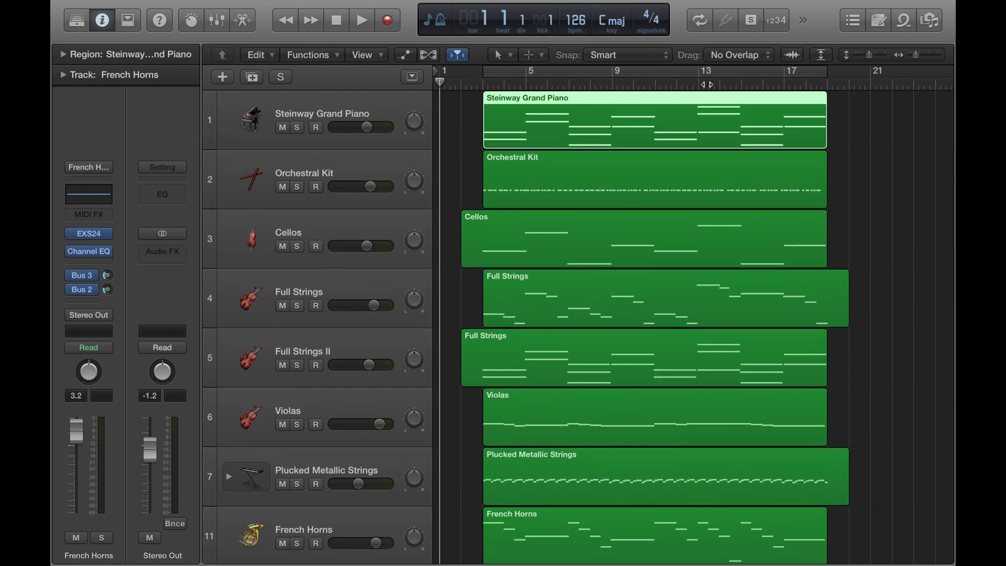
key(super+Down)
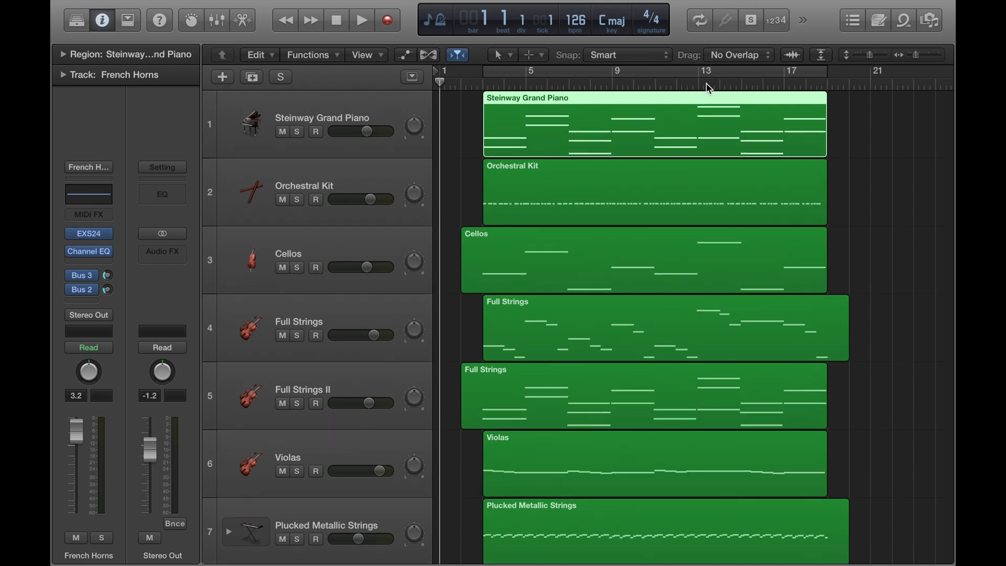
key(super+Down)
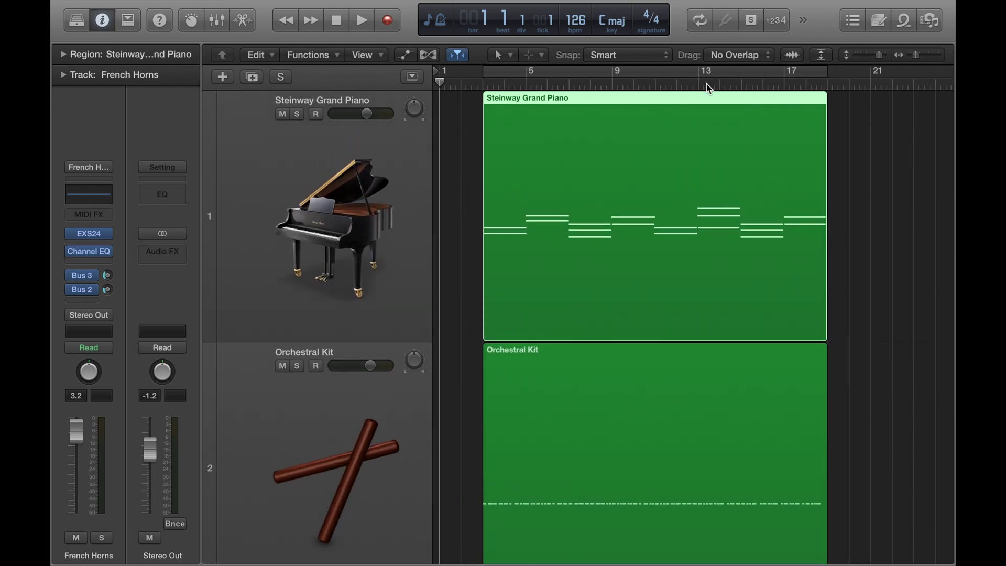
key(super+Up)
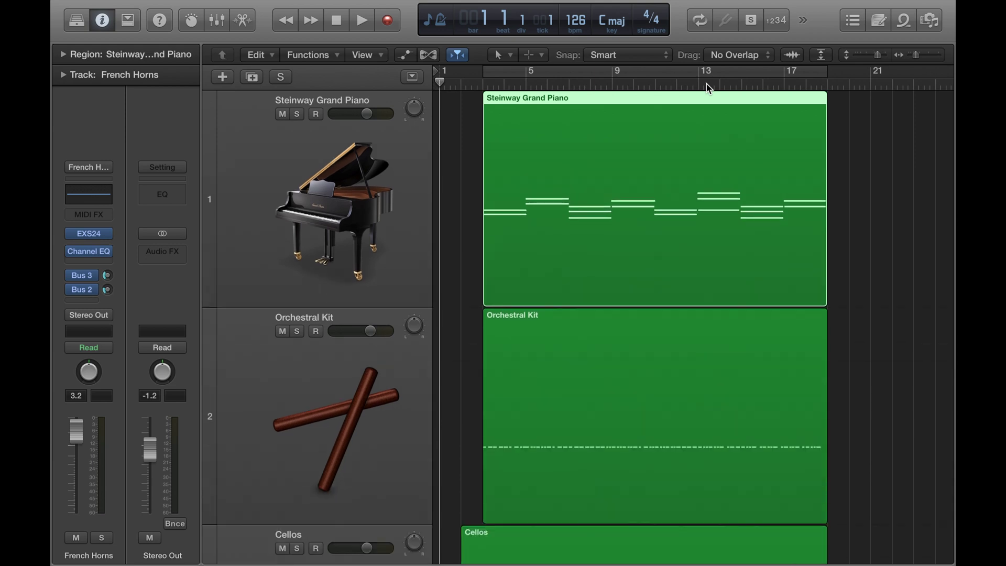
key(super+Up)
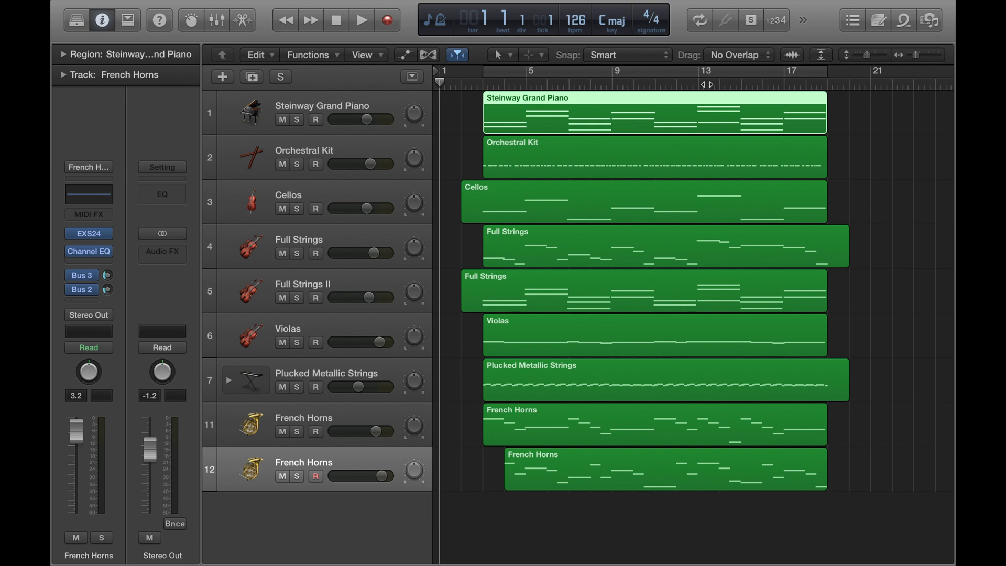
Step: Set the Steinway Grand Piano track's individual zoom to 10 and shrink the Orchestral Kit track to a single narrow row
click(318, 133)
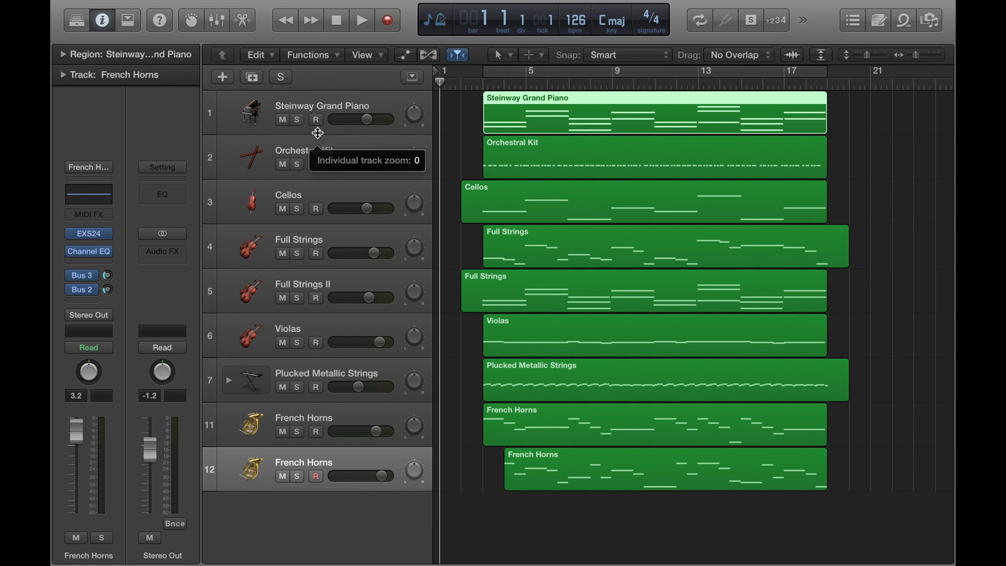
drag(317, 133, 318, 181)
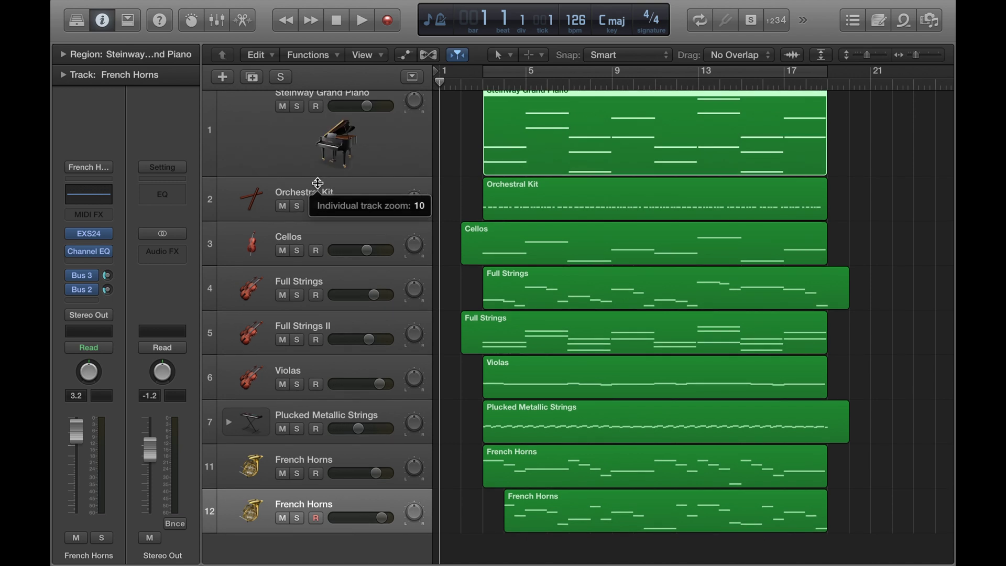
click(317, 221)
drag(317, 221, 313, 204)
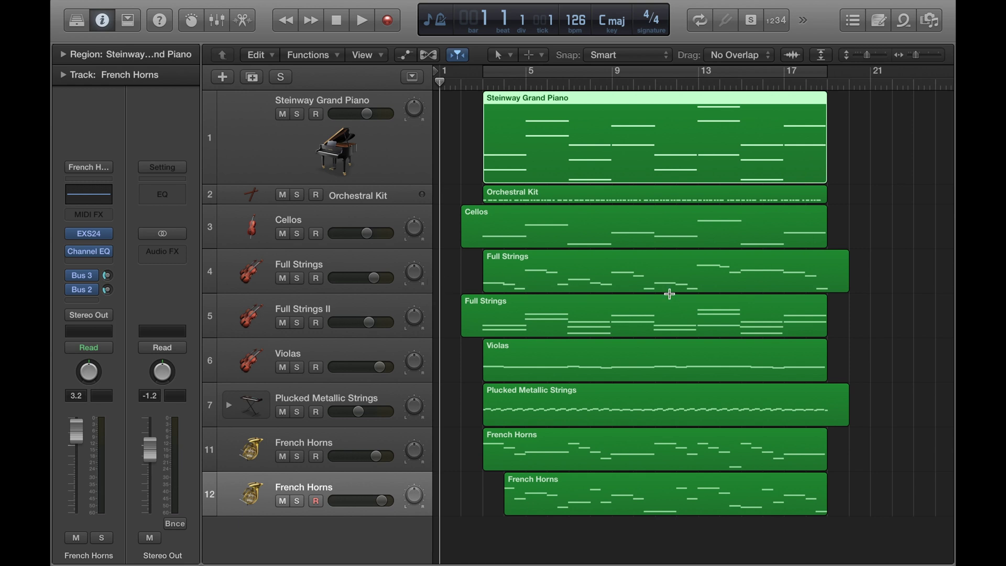
Step: Zoom all tracks vertically in and back out to compare their heights with the individually zoomed tracks
key(super+Down)
key(super+Up)
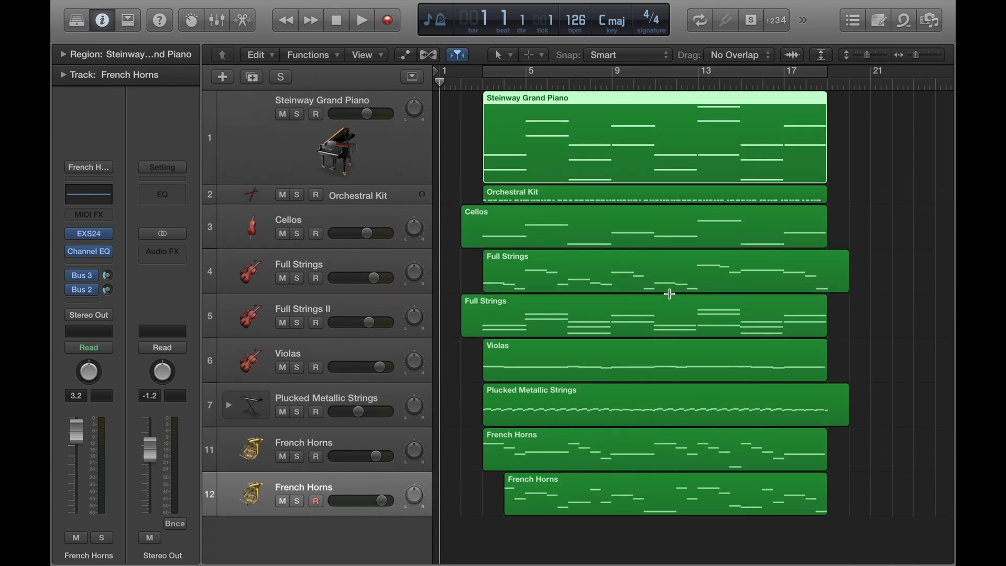